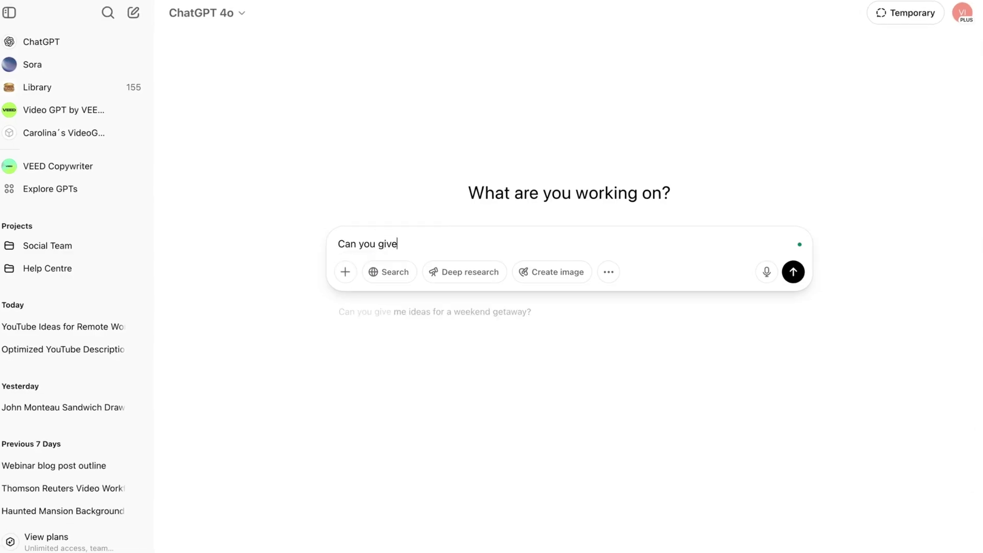
- Ask ChatGPT for 5 YouTube video ideas for productivity when working from home
{"action": "type", "text": "me 5 YouTube video"}
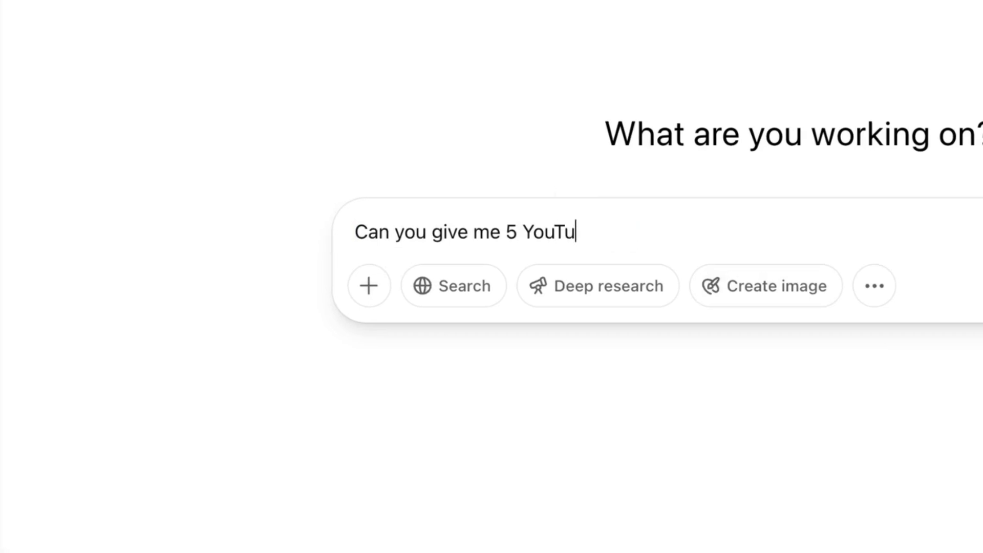
{"action": "type", "text": " ideas for producit"}
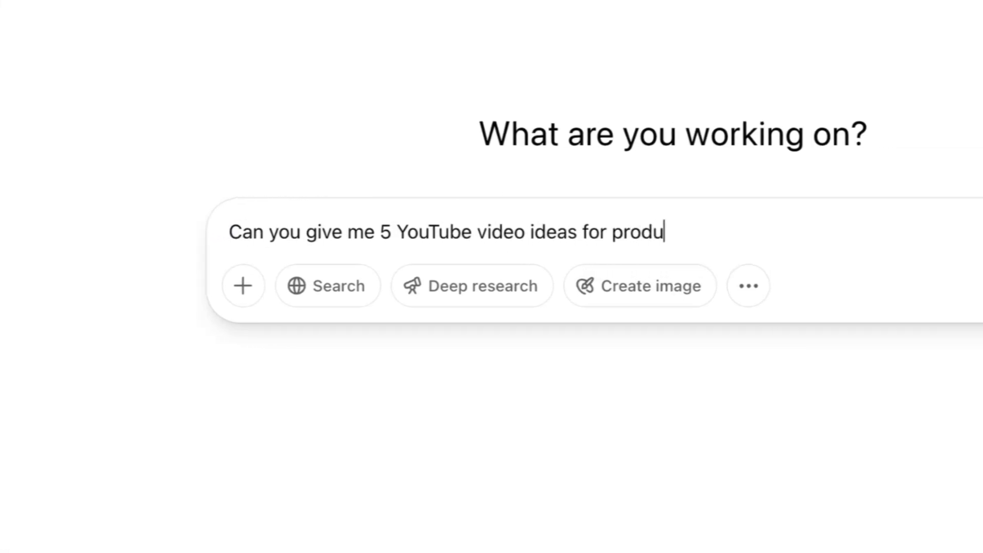
{"action": "key", "text": "BackSpace"}
{"action": "key", "text": "BackSpace"}
{"action": "type", "text": "tivity when working f"}
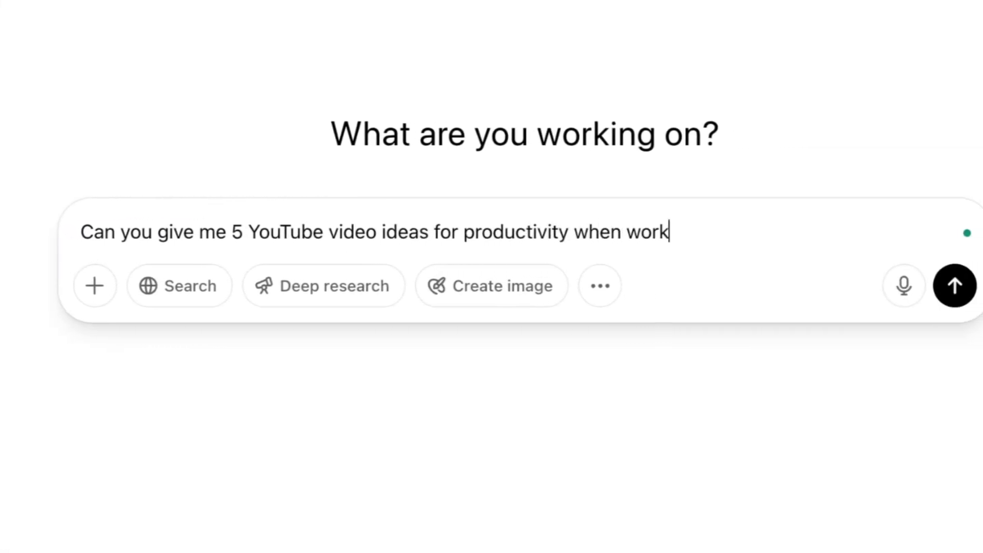
{"action": "type", "text": "rom home?"}
{"action": "key", "text": "Return"}
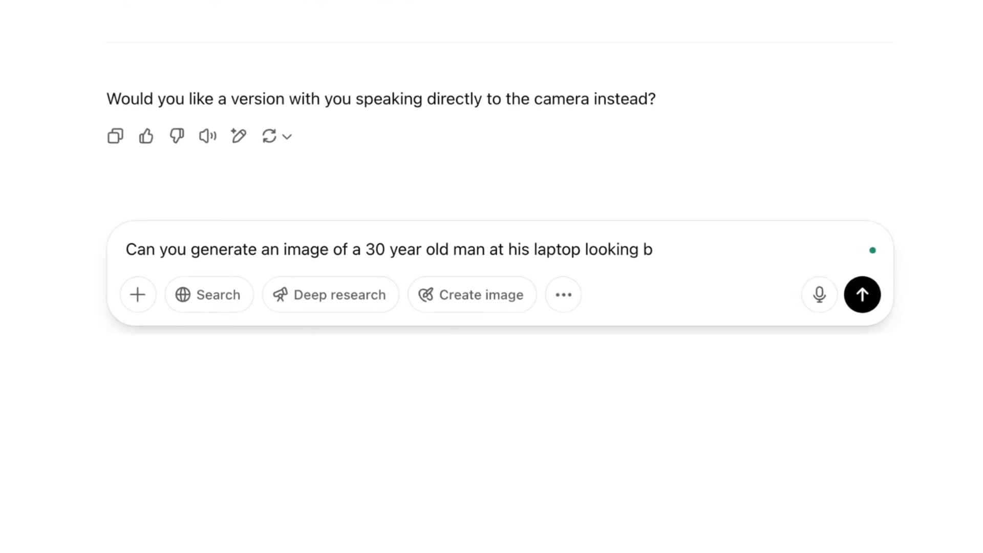
- Send the request for an image of the 30-year-old man busy at his laptop
{"action": "key", "text": "Return"}
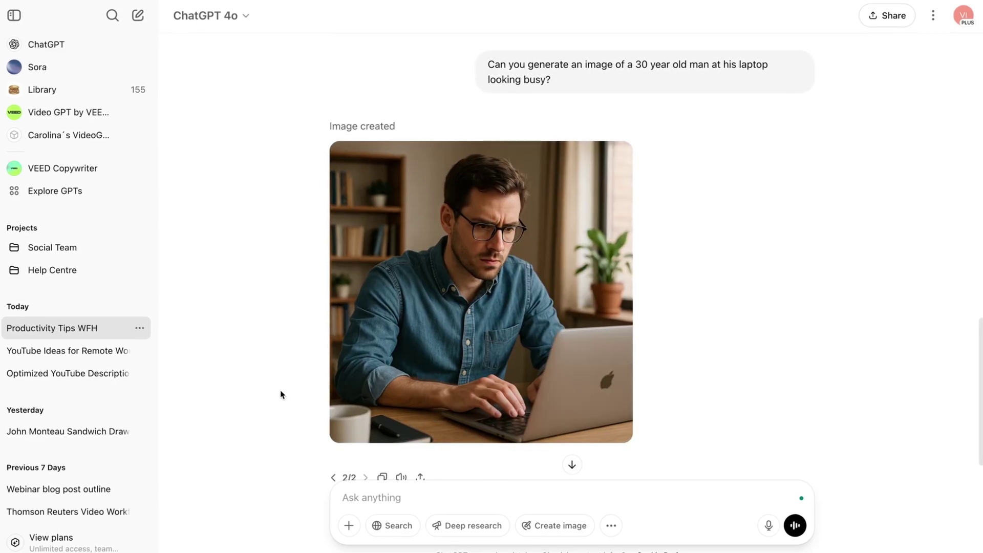
{"action": "scroll", "coordinate": [281, 394], "scroll_direction": "up", "scroll_amount": 15}
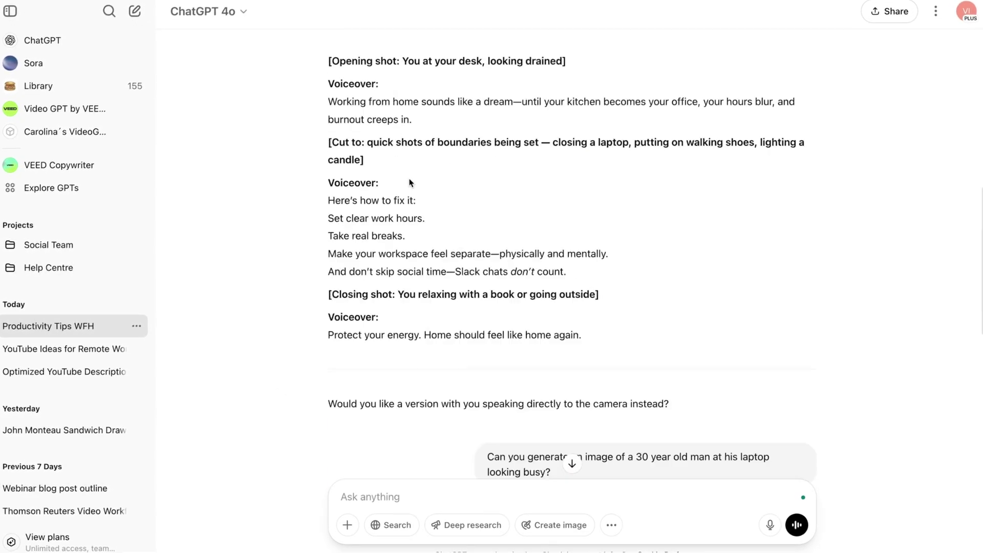
{"action": "left_click_drag", "start_coordinate": [553, 239], "coordinate": [628, 238]}
- Request an image of him closing the laptop, then start asking for a walking-shoes close-up
{"action": "type", "text": "Can you now create an imag"}
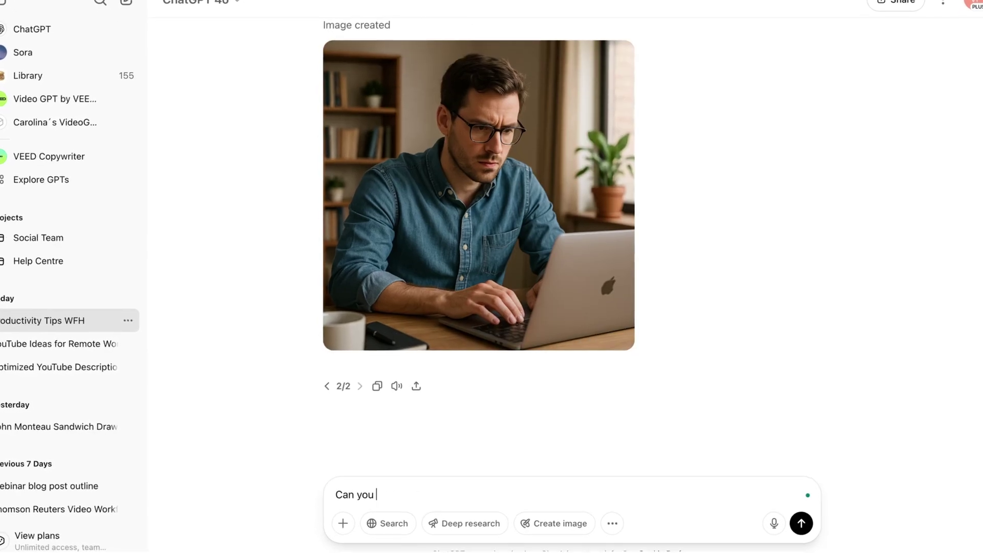
{"action": "type", "text": "e of him closing the laptop"}
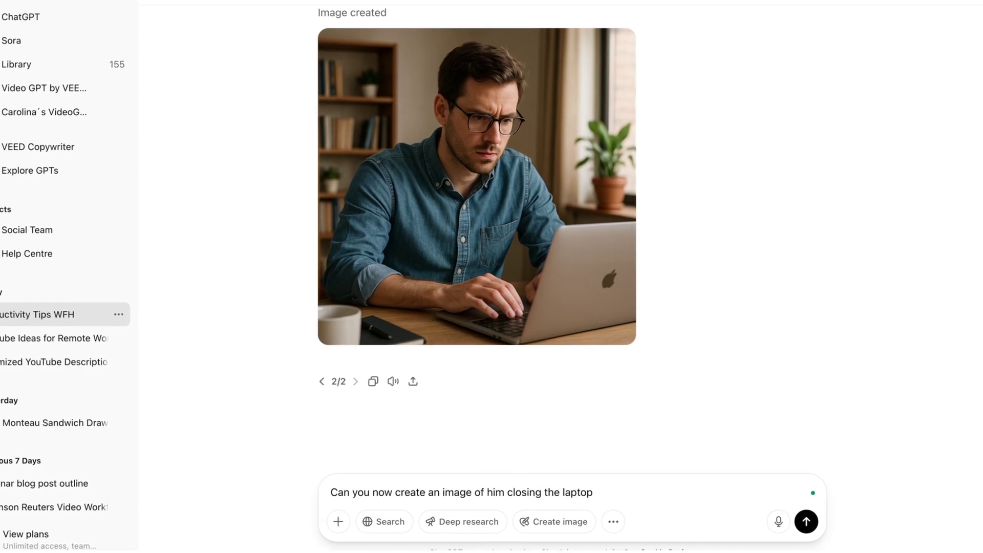
{"action": "key", "text": "Return"}
{"action": "type", "text": "Can you create a close up shot of the man putting on his walking shoes"}
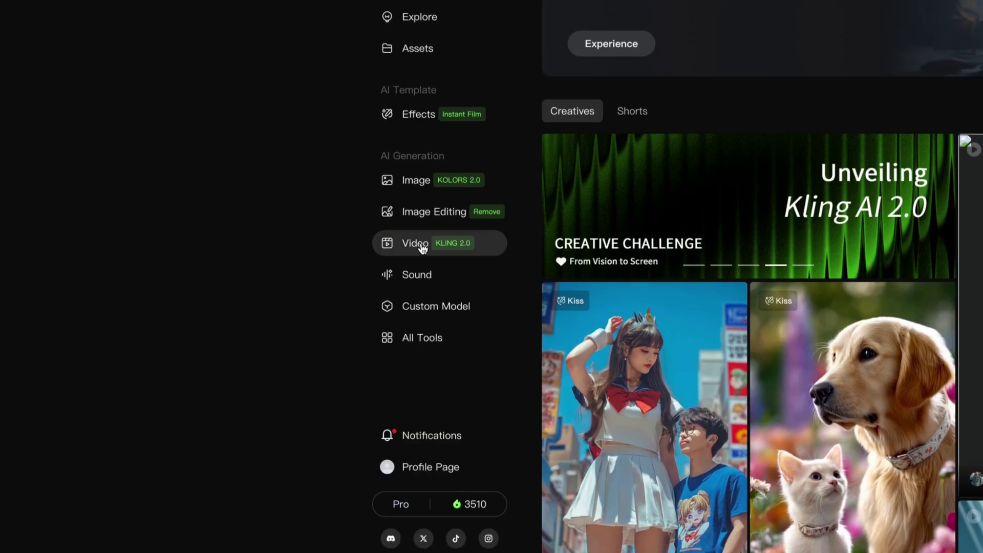
- Generate a Kling image-to-video clip from the laptop image with the prompt to type and look busy
{"action": "left_click", "coordinate": [423, 240]}
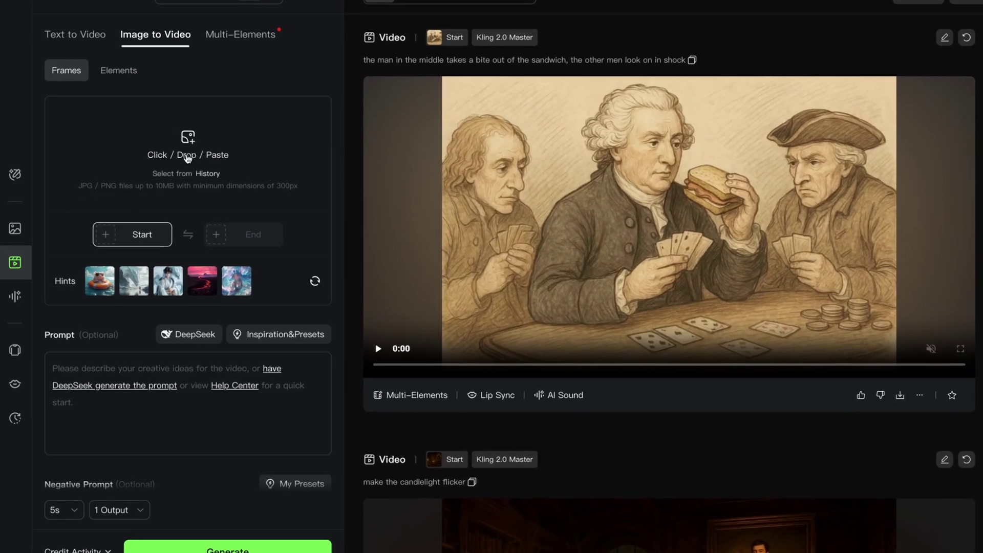
{"action": "left_click", "coordinate": [128, 236]}
{"action": "double_click", "coordinate": [302, 372]}
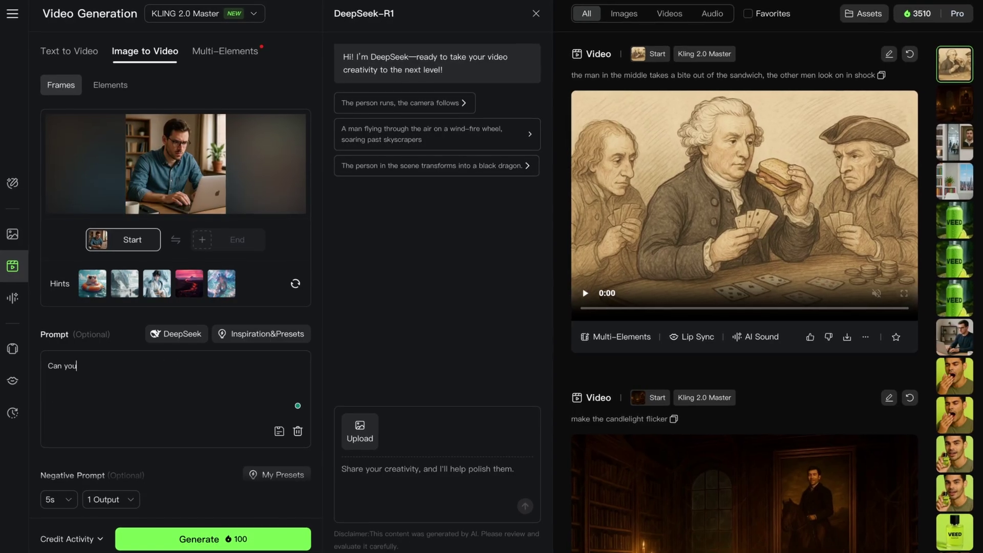
{"action": "type", "text": "n typ"}
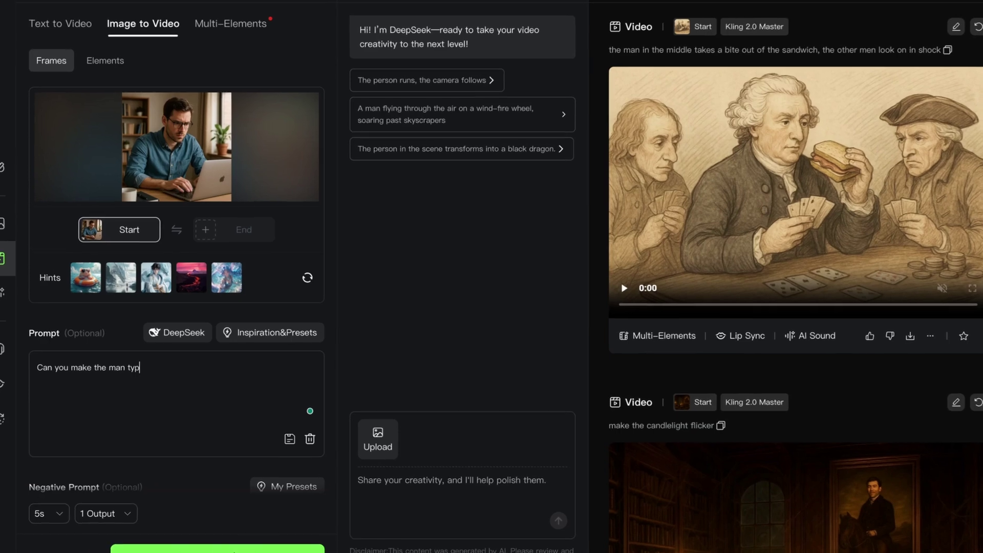
{"action": "type", "text": "e on his laptop and look bu"}
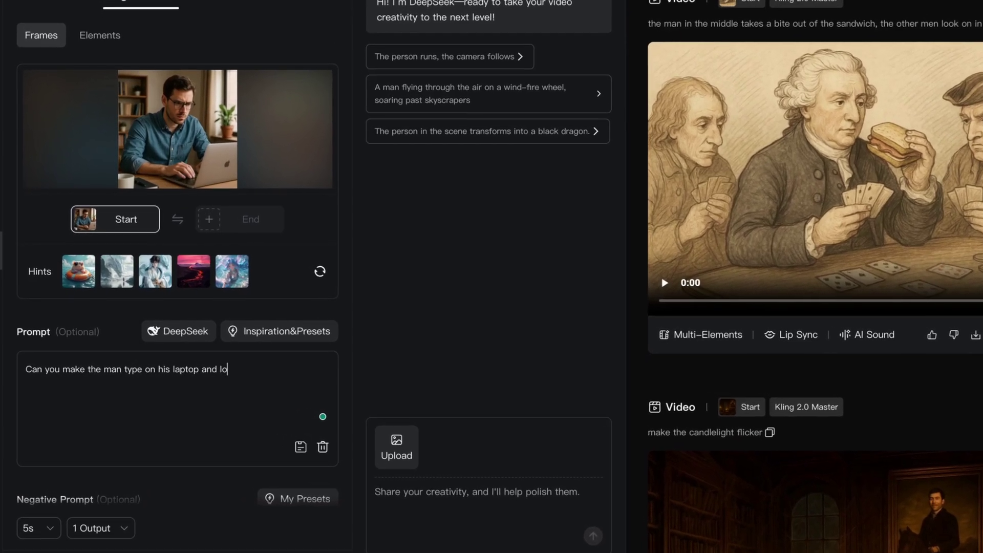
{"action": "type", "text": "sy"}
{"action": "left_click", "coordinate": [220, 474]}
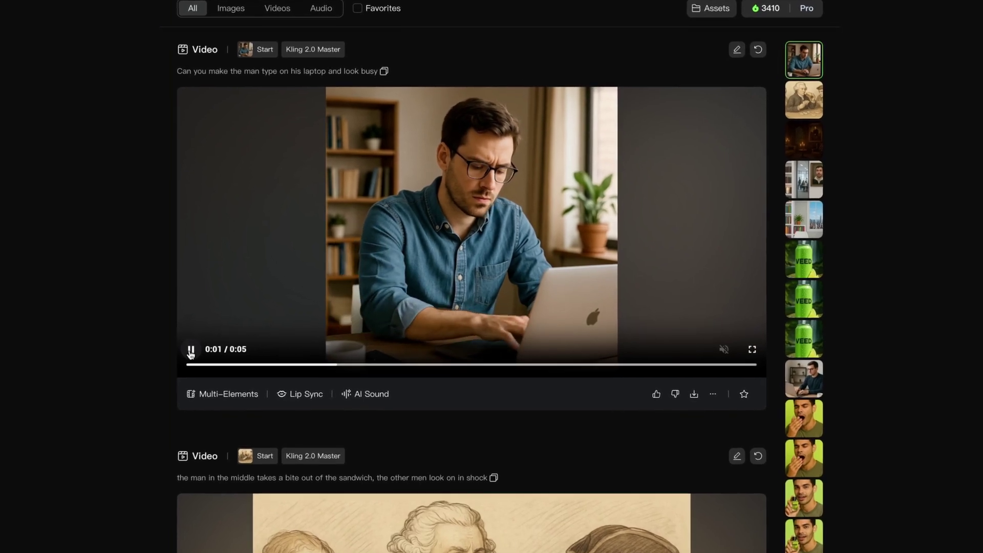
- Download the typing clip and load another ChatGPT image as the next start frame
{"action": "left_click", "coordinate": [188, 351]}
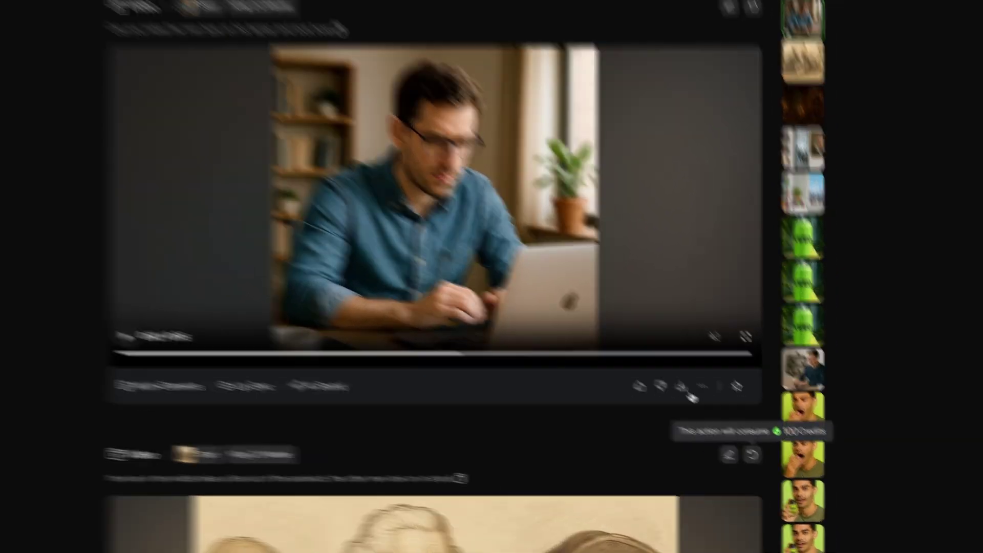
{"action": "left_click", "coordinate": [701, 398]}
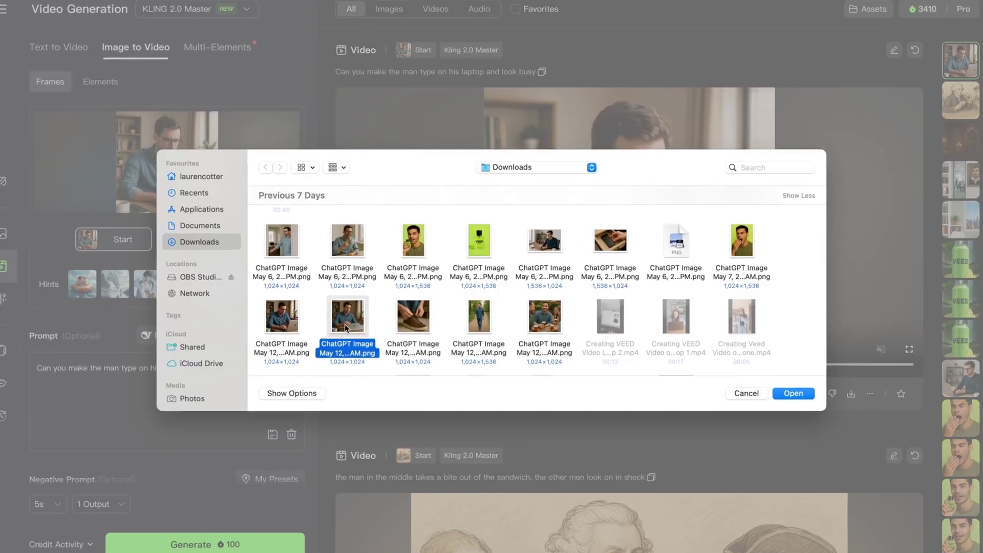
{"action": "double_click", "coordinate": [346, 328]}
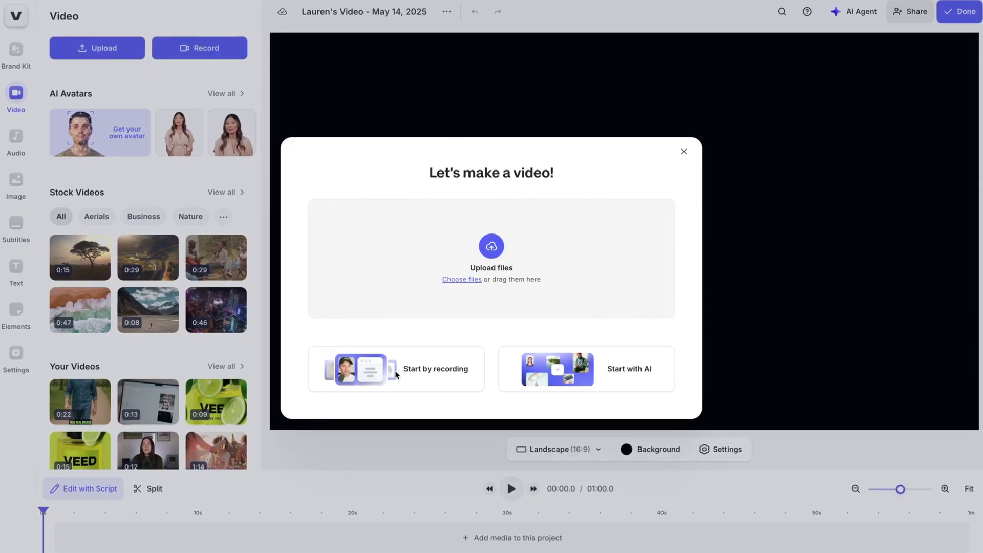
- Upload the generated Kling clips into the VEED project
{"action": "left_click", "coordinate": [465, 256]}
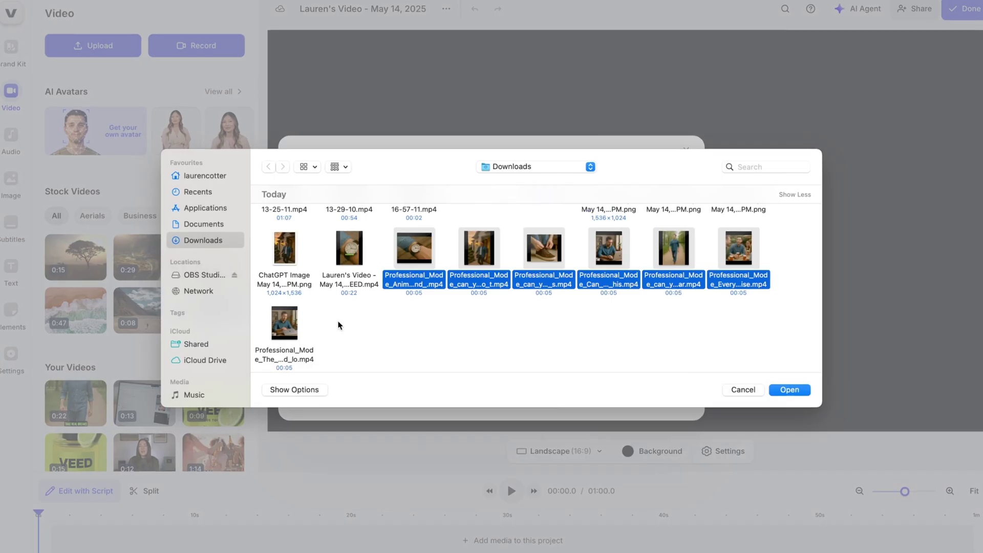
{"action": "left_click", "coordinate": [284, 355], "text": "super"}
{"action": "left_click", "coordinate": [797, 393]}
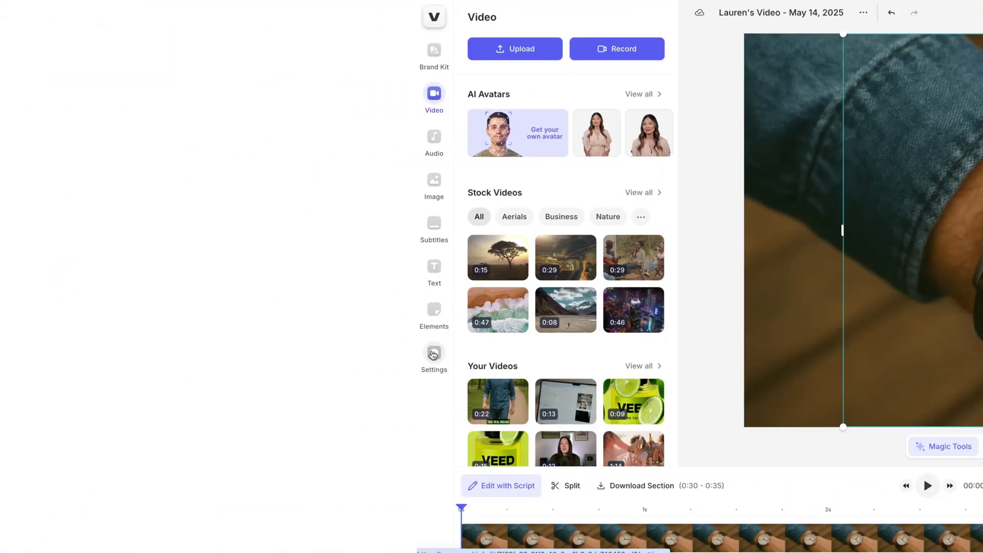
- Set the project size to YouTube Short (9:16)
{"action": "left_click", "coordinate": [435, 354]}
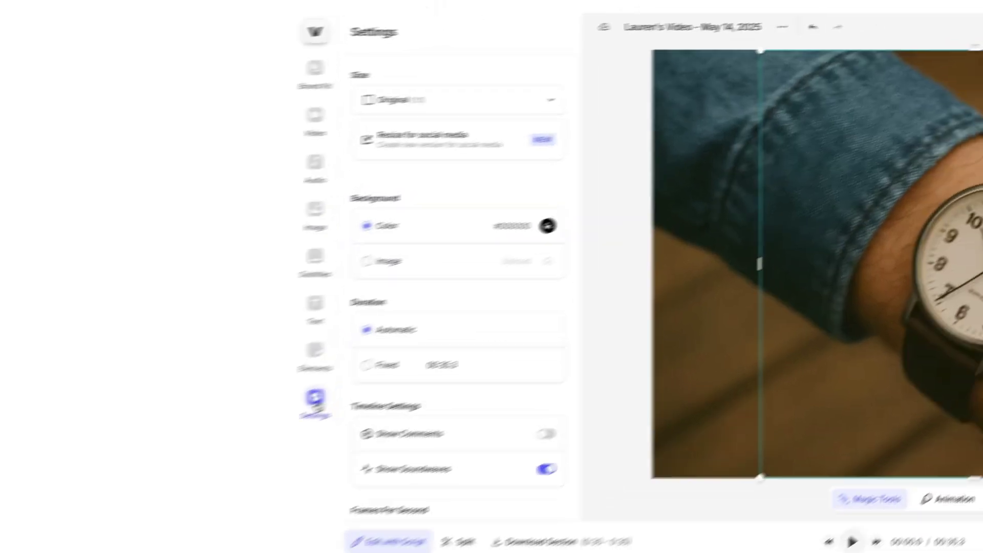
{"action": "left_click", "coordinate": [519, 108]}
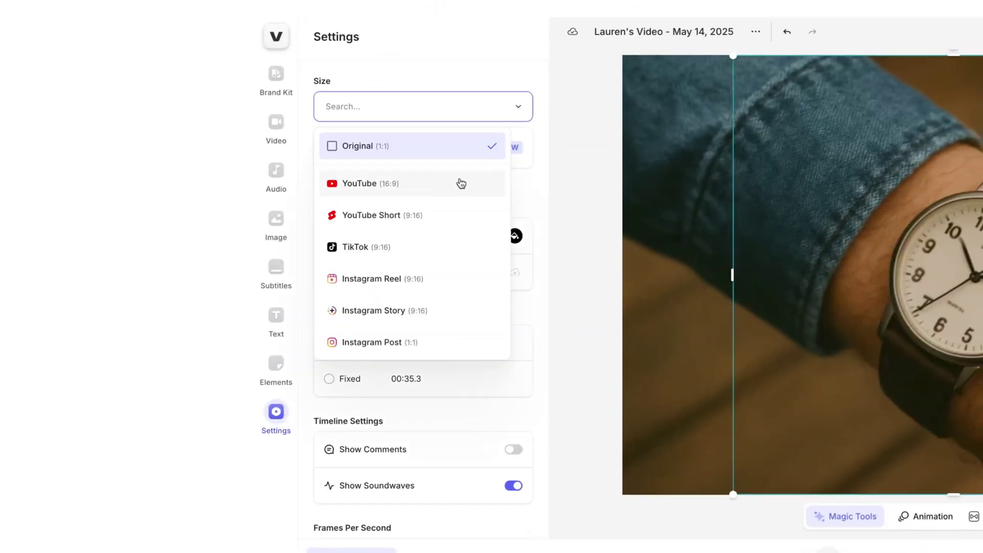
{"action": "left_click", "coordinate": [445, 221]}
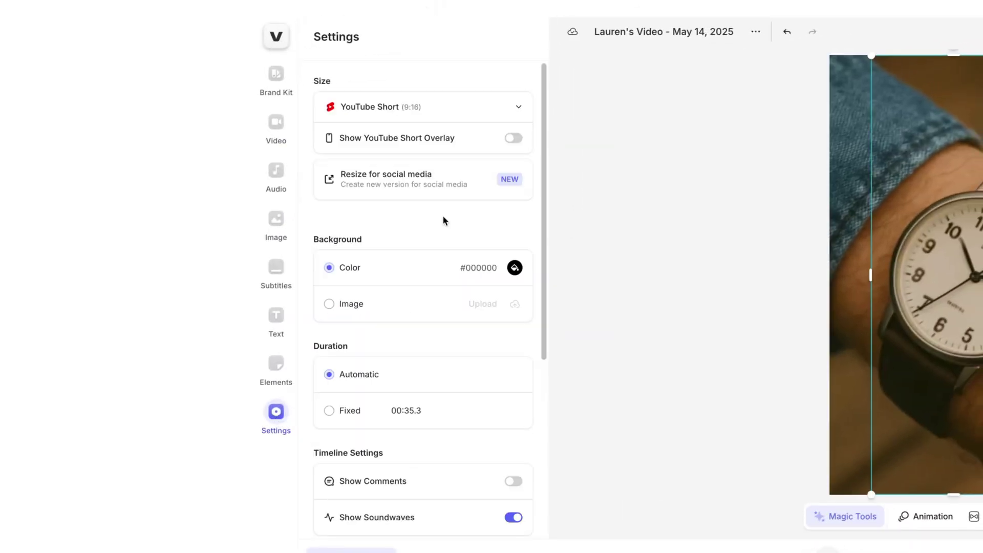
{"action": "left_click", "coordinate": [513, 138]}
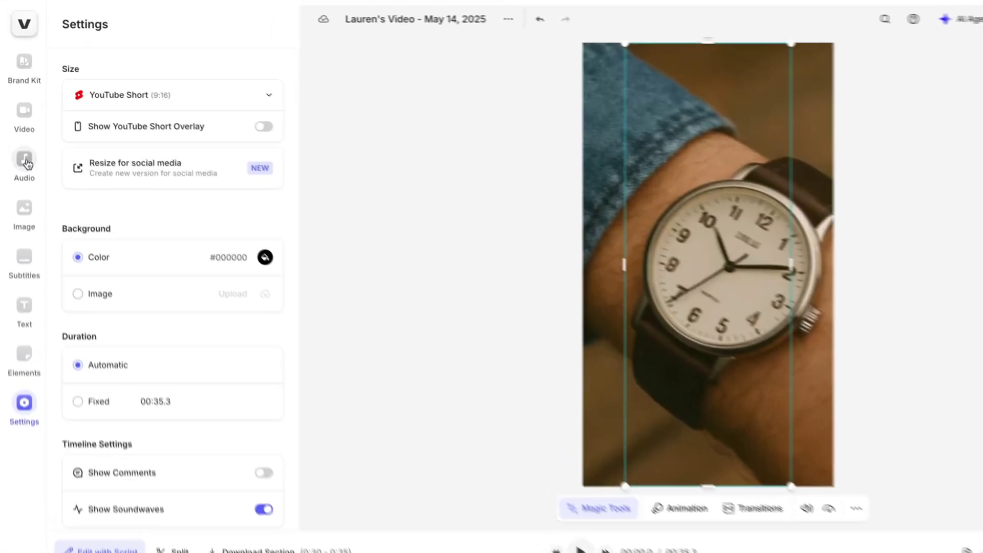
- Add a text-to-speech voiceover and paste the ChatGPT script into it
{"action": "left_click", "coordinate": [18, 136]}
{"action": "left_click", "coordinate": [108, 121]}
{"action": "left_click", "coordinate": [128, 93]}
{"action": "key", "text": "ctrl+v"}
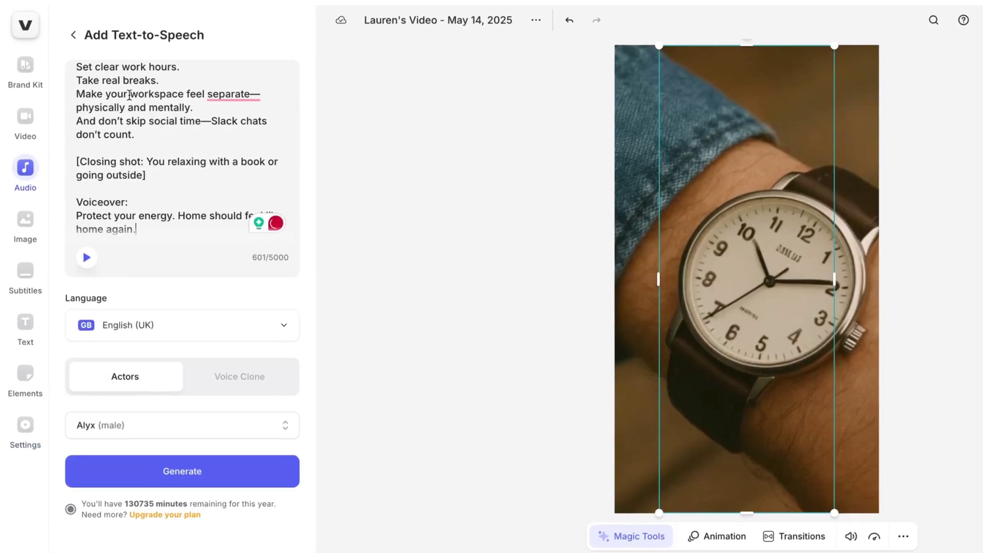
- Strip the shot directions and Voiceover label from the script, leaving only spoken lines
{"action": "scroll", "coordinate": [134, 91], "scroll_direction": "up", "scroll_amount": 10}
{"action": "left_click_drag", "start_coordinate": [137, 92], "coordinate": [79, 79]}
{"action": "key", "text": "BackSpace"}
{"action": "key", "text": "Delete"}
{"action": "key", "text": "Delete"}
{"action": "key", "text": "Delete"}
{"action": "key", "text": "Delete"}
{"action": "key", "text": "Delete"}
{"action": "key", "text": "Delete"}
{"action": "key", "text": "Delete"}
{"action": "key", "text": "Delete"}
{"action": "key", "text": "Delete"}
{"action": "key", "text": "Delete"}
{"action": "key", "text": "Delete"}
{"action": "key", "text": "Delete"}
{"action": "key", "text": "BackSpace"}
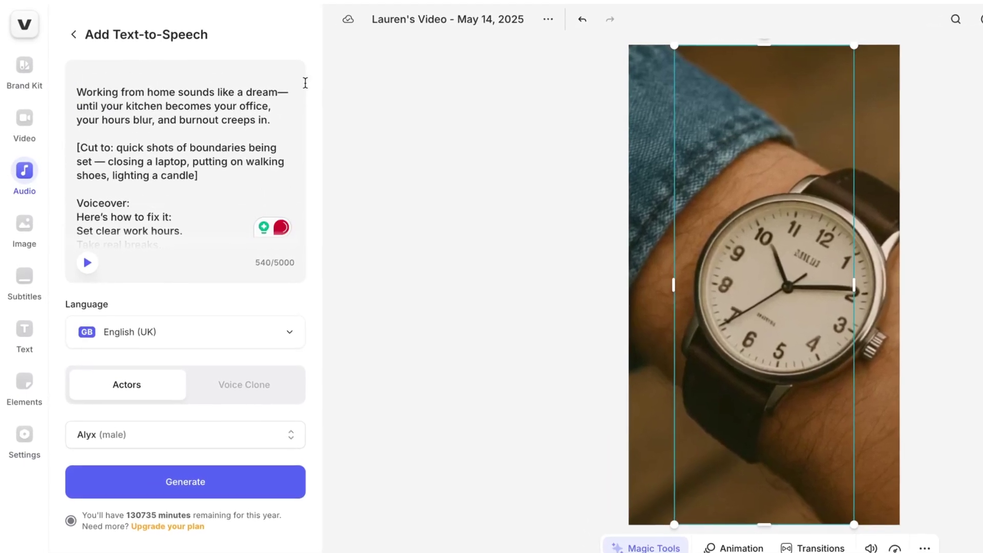
{"action": "key", "text": "BackSpace"}
{"action": "key", "text": "Delete"}
{"action": "key", "text": "Delete"}
{"action": "key", "text": "Delete"}
{"action": "key", "text": "Delete"}
{"action": "key", "text": "Delete"}
{"action": "key", "text": "Delete"}
{"action": "key", "text": "Delete"}
{"action": "key", "text": "Delete"}
{"action": "key", "text": "Delete"}
{"action": "key", "text": "Delete"}
{"action": "key", "text": "Delete"}
{"action": "scroll", "coordinate": [190, 154], "scroll_direction": "down", "scroll_amount": 3}
{"action": "key", "text": "BackSpace"}
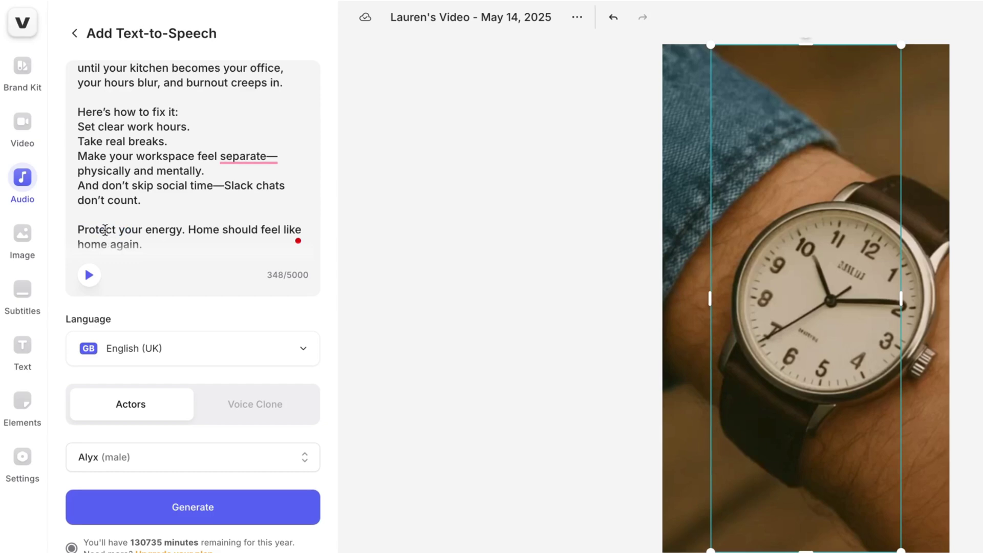
- Set the voiceover language to English (UK) and the voice to Alyx (male)
{"action": "left_click", "coordinate": [154, 348]}
{"action": "type", "text": "engl"}
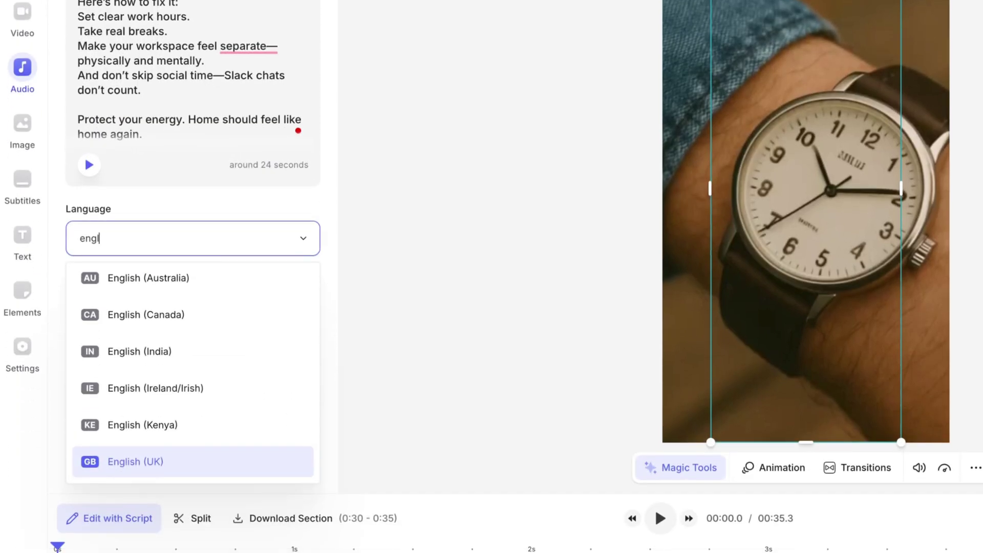
{"action": "left_click", "coordinate": [167, 462]}
{"action": "left_click", "coordinate": [140, 288]}
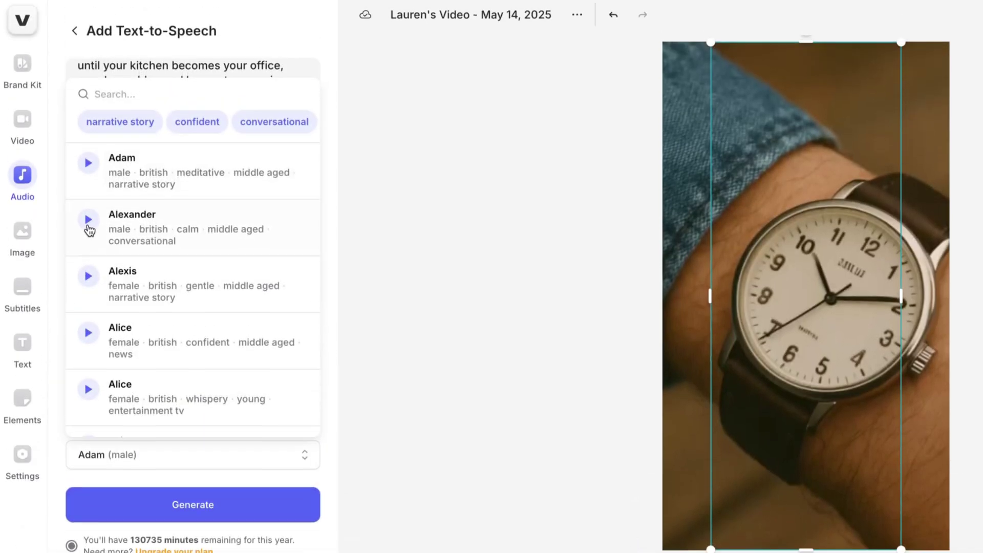
{"action": "left_click", "coordinate": [118, 236]}
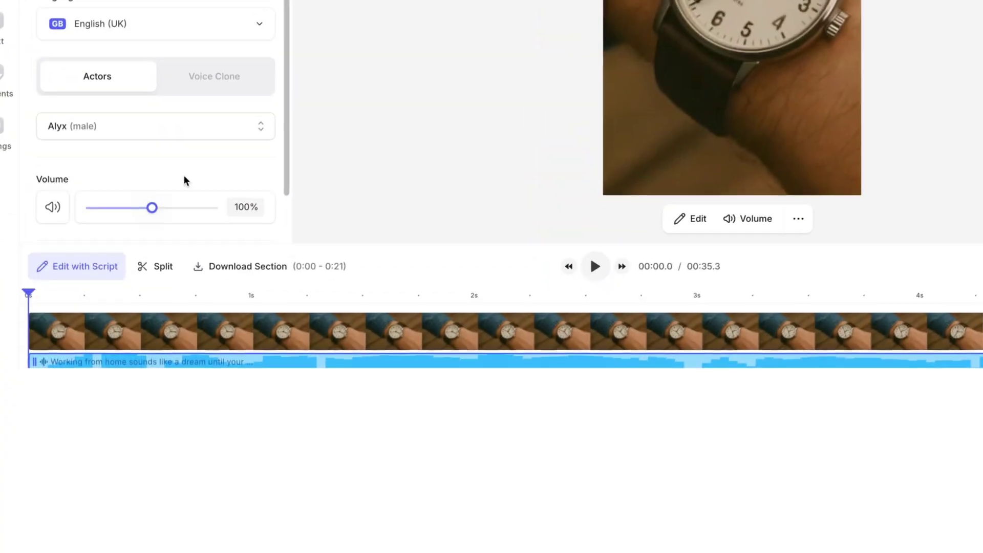
- Split the wristwatch clip at 00:02.1, delete the first part, and close the gap
{"action": "key", "text": "space"}
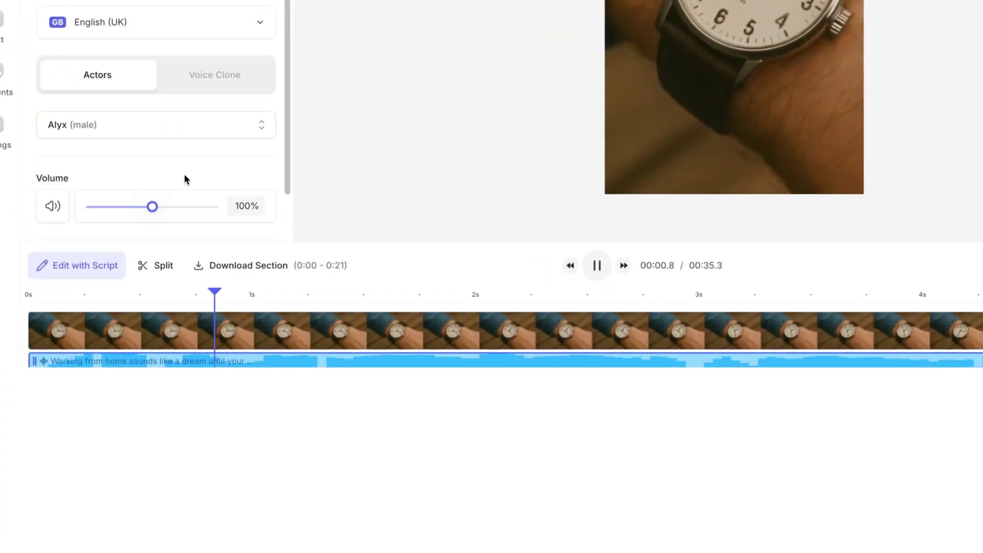
{"action": "key", "text": "space"}
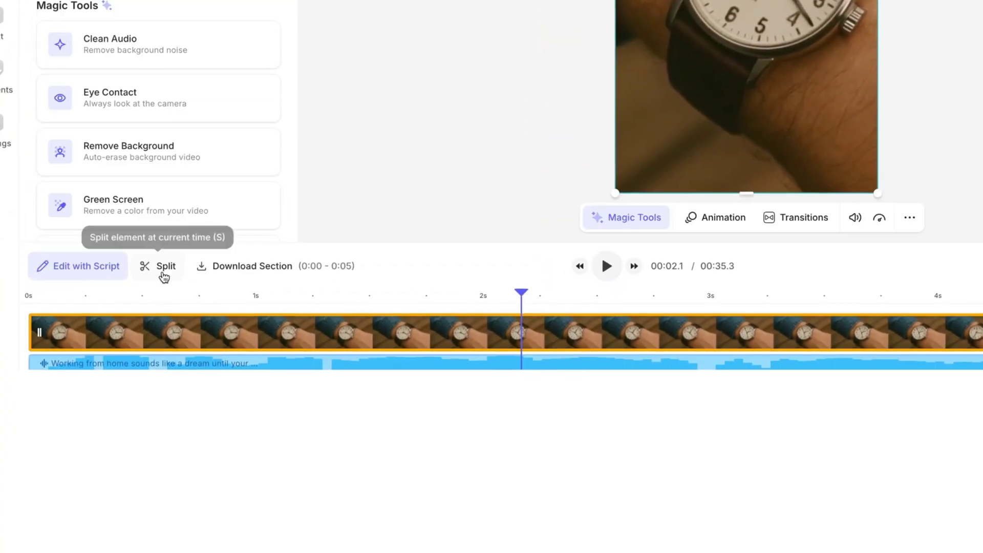
{"action": "left_click", "coordinate": [165, 267]}
{"action": "key", "text": "Delete"}
{"action": "left_click", "coordinate": [255, 334]}
{"action": "mouse_move", "coordinate": [604, 337]}
{"action": "left_mouse_down"}
{"action": "mouse_move", "coordinate": [604, 312]}
{"action": "mouse_move", "coordinate": [107, 303]}
{"action": "left_mouse_up"}
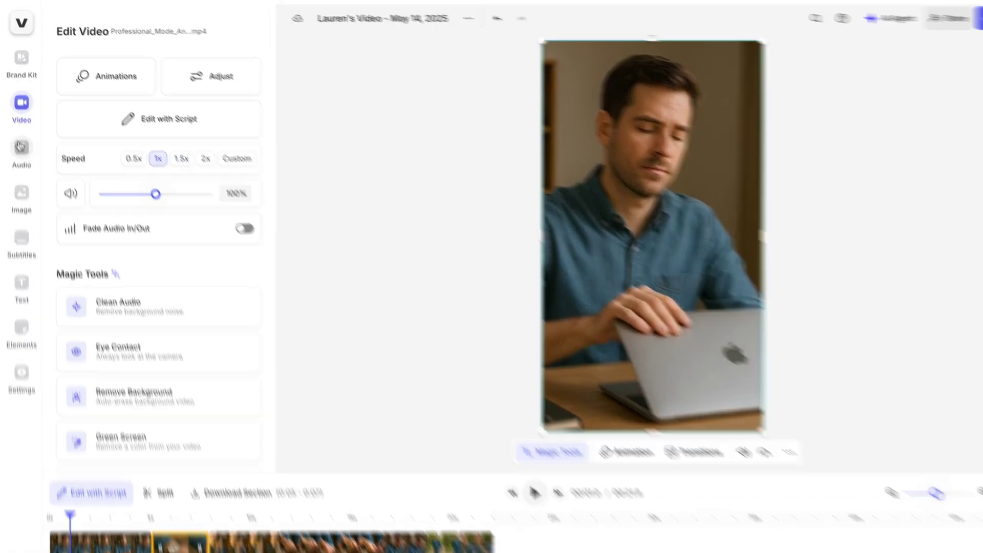
- Search the stock music library for 'lofi' and preview Espresso Escape
{"action": "left_click", "coordinate": [20, 147]}
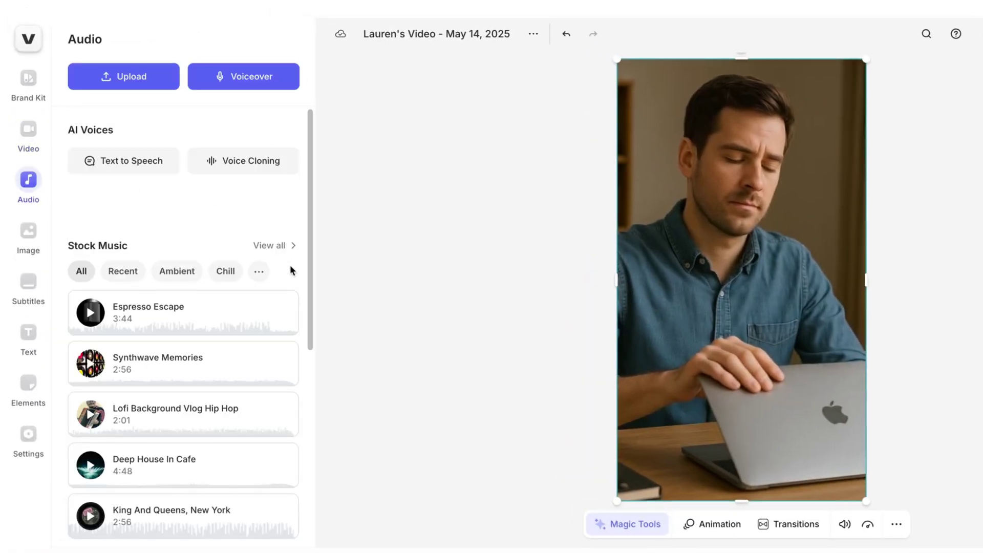
{"action": "left_click", "coordinate": [280, 246]}
{"action": "type", "text": "lofi"}
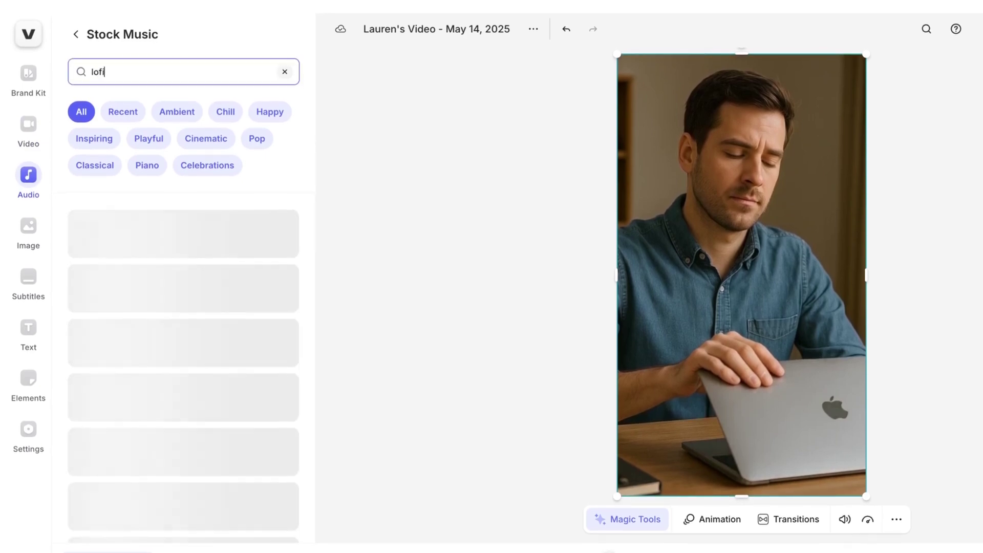
{"action": "scroll", "coordinate": [139, 342], "scroll_direction": "down", "scroll_amount": 5}
{"action": "scroll", "coordinate": [138, 338], "scroll_direction": "down", "scroll_amount": 4}
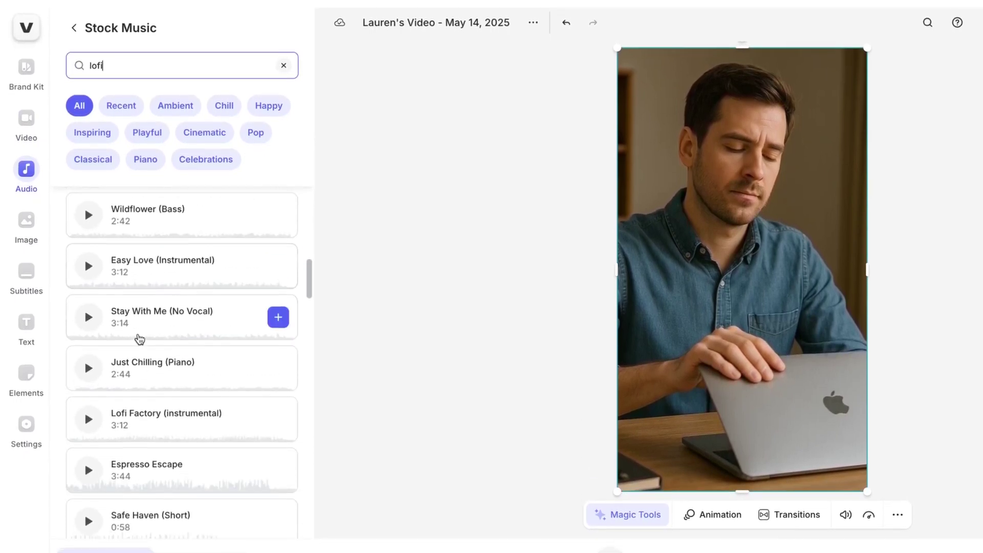
{"action": "left_click", "coordinate": [88, 428]}
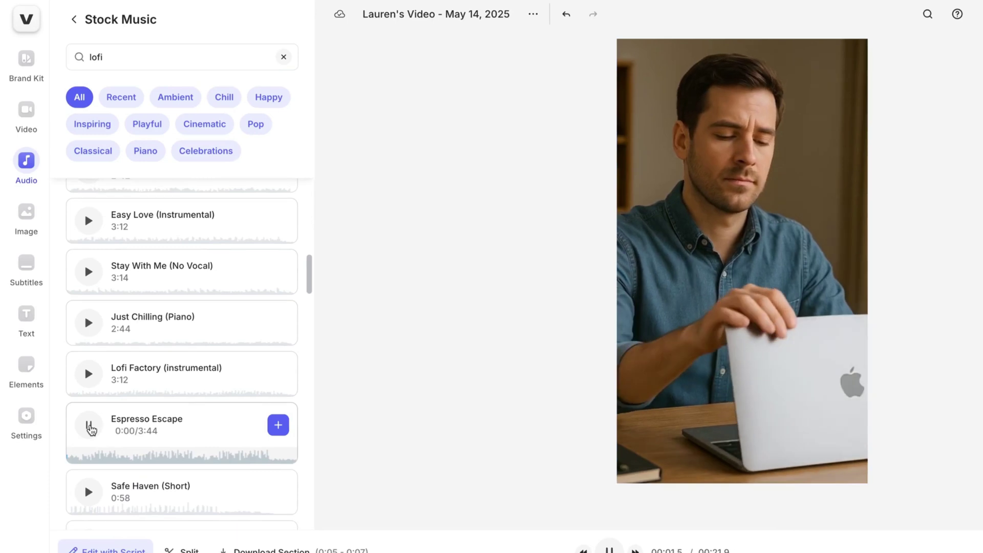
{"action": "left_click", "coordinate": [89, 428]}
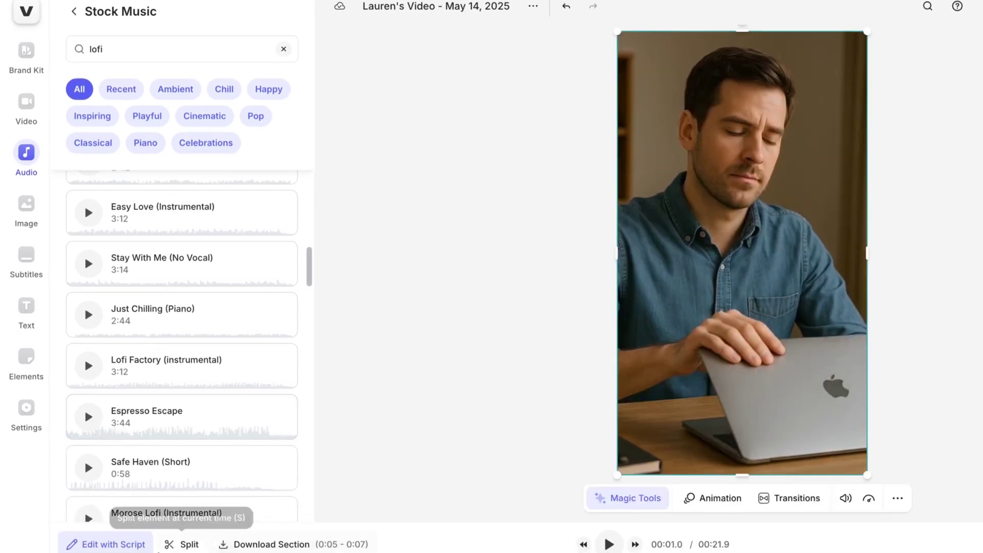
- Add Espresso Escape to the project and trim it to end with the video
{"action": "left_click", "coordinate": [274, 416]}
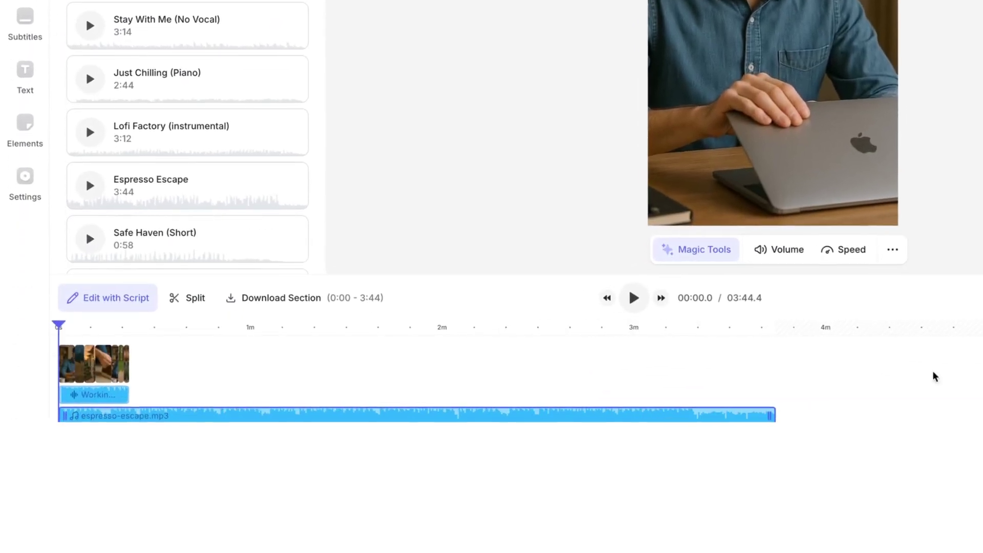
{"action": "left_click_drag", "start_coordinate": [814, 412], "coordinate": [133, 423]}
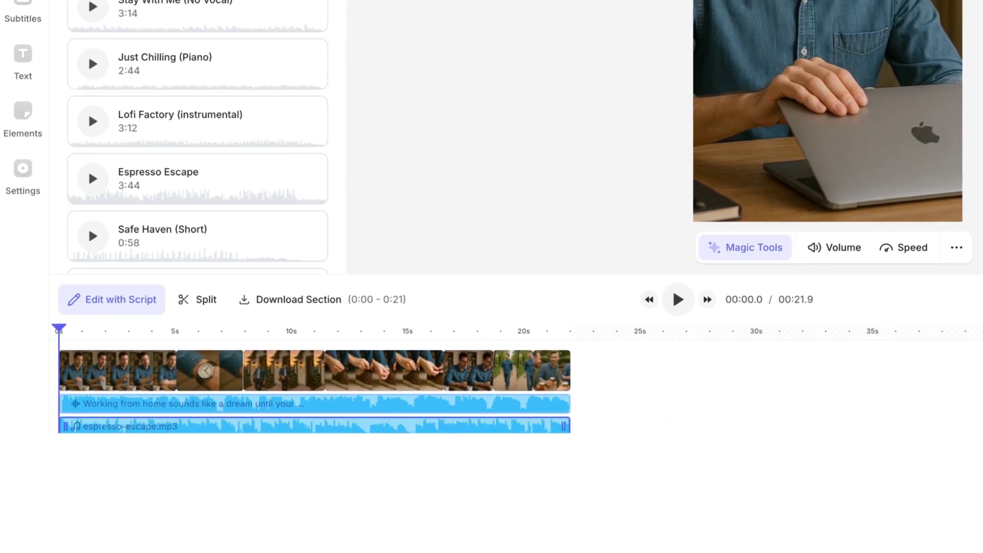
{"action": "left_click", "coordinate": [357, 426]}
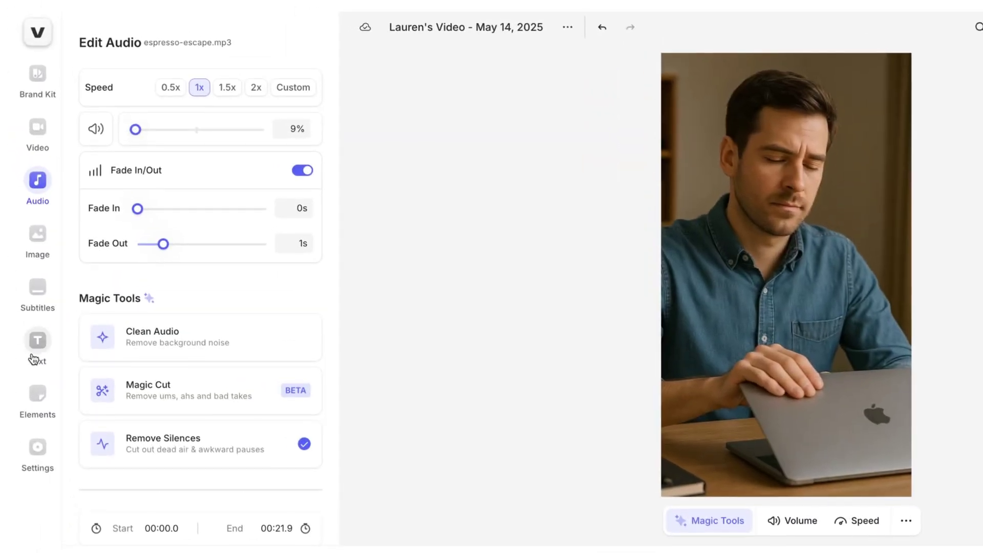
- Add a title reading 'AVOID WFH' over 'BURNOUT' on two lines
{"action": "left_click", "coordinate": [19, 273]}
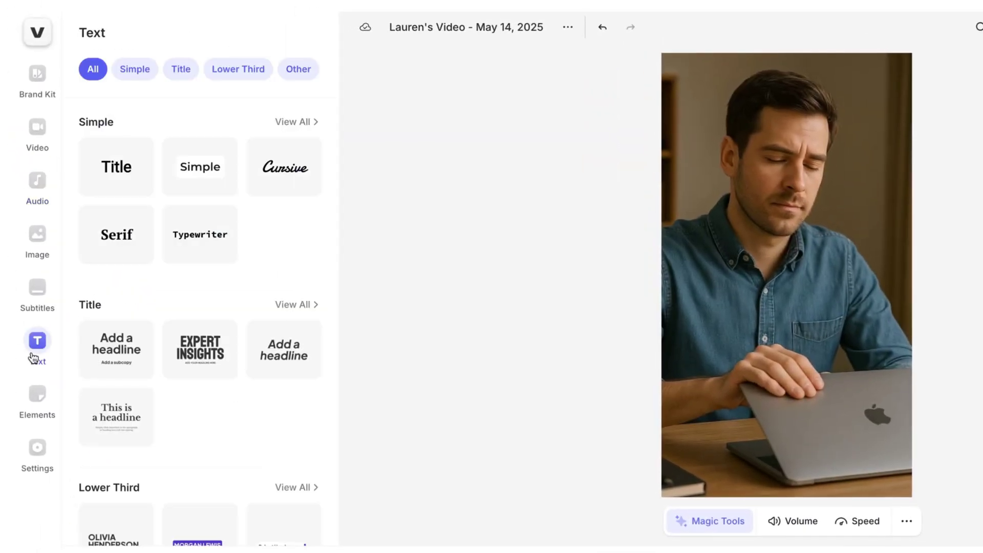
{"action": "left_click", "coordinate": [83, 125]}
{"action": "left_click_drag", "start_coordinate": [149, 110], "coordinate": [73, 88]}
{"action": "type", "text": "AVOID WFH"}
{"action": "key", "text": "Return"}
{"action": "type", "text": "BURNOUT"}
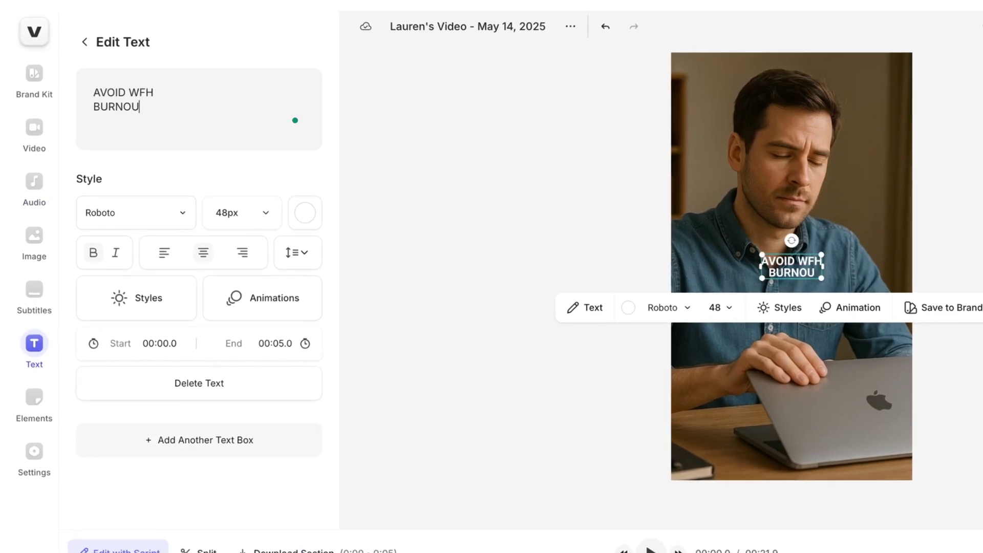
- Style the title in Anton at size 87 in green and position it on the frame
{"action": "left_click", "coordinate": [118, 298]}
{"action": "left_click", "coordinate": [79, 41]}
{"action": "left_click", "coordinate": [135, 213]}
{"action": "left_click", "coordinate": [102, 490]}
{"action": "left_click", "coordinate": [304, 215]}
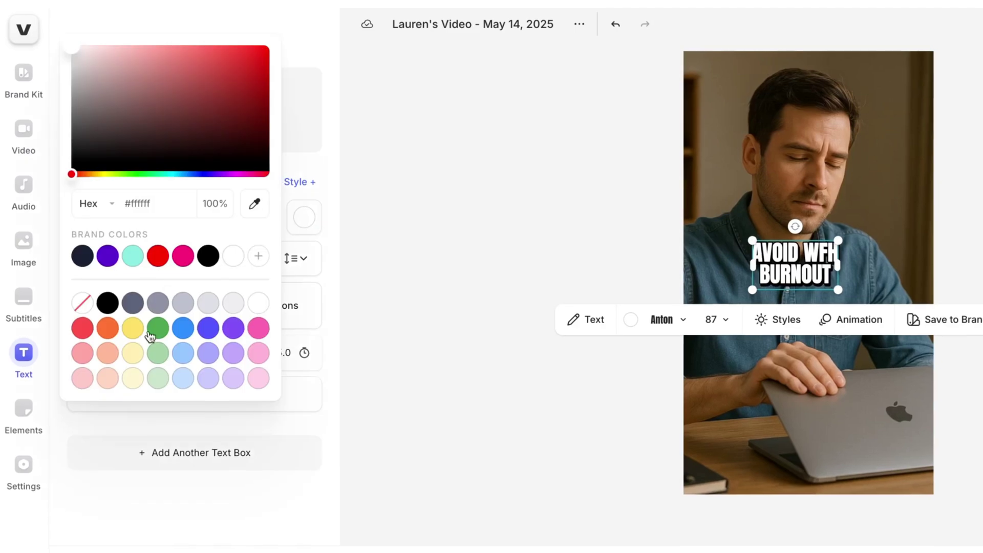
{"action": "left_click", "coordinate": [157, 354]}
{"action": "left_click_drag", "start_coordinate": [810, 278], "coordinate": [828, 271]}
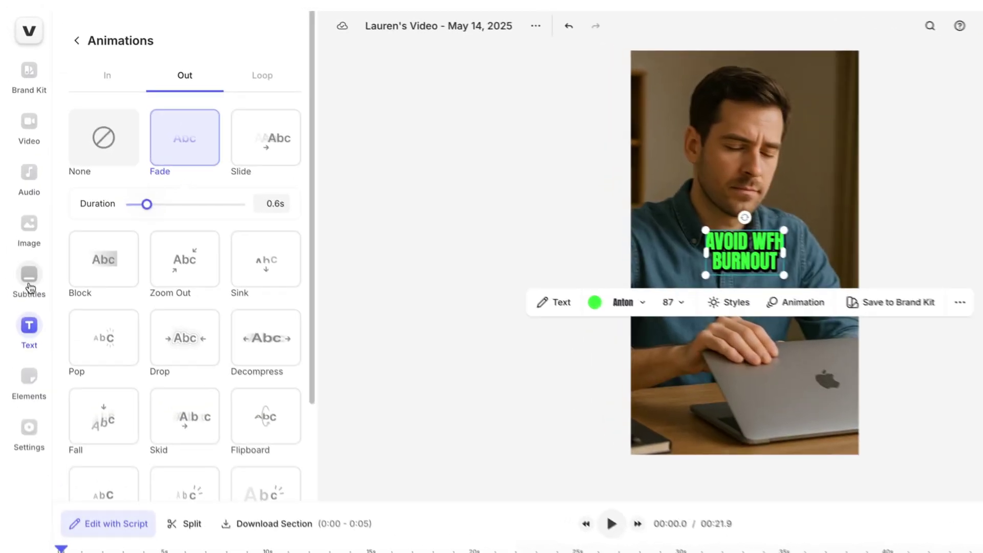
{"action": "left_click", "coordinate": [30, 288]}
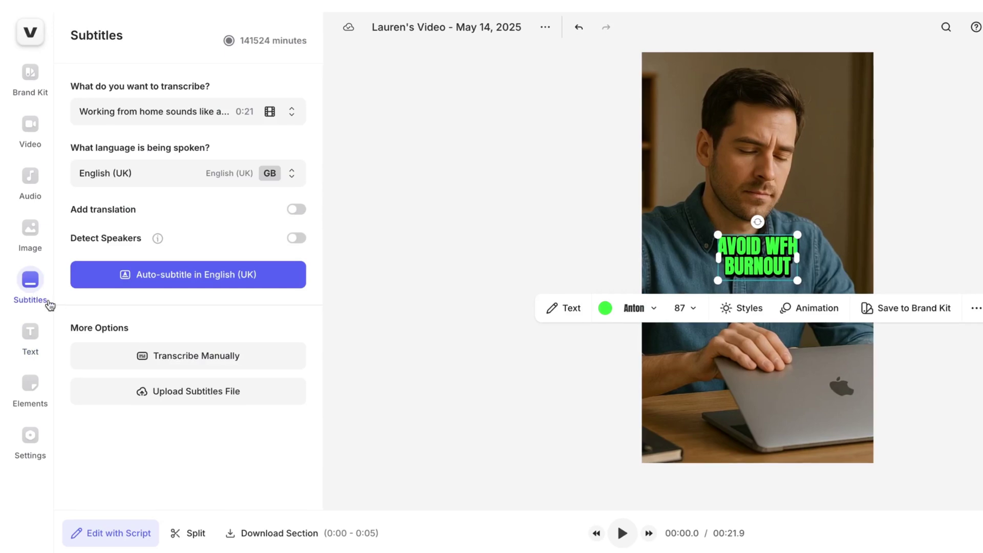
- Auto-subtitle the voiceover in English (UK), review the style's font list, then edit subtitle lines
{"action": "left_click", "coordinate": [195, 276]}
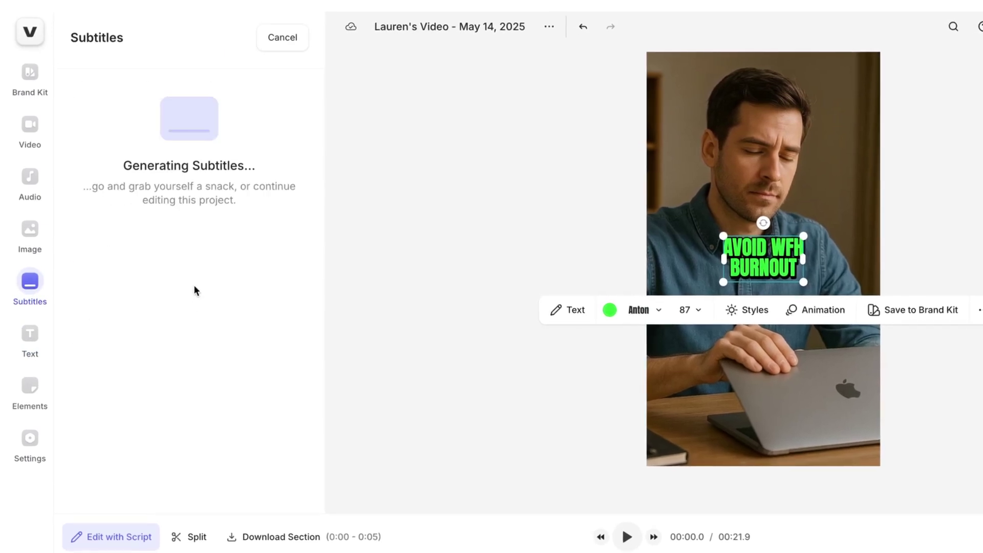
{"action": "left_click", "coordinate": [281, 187]}
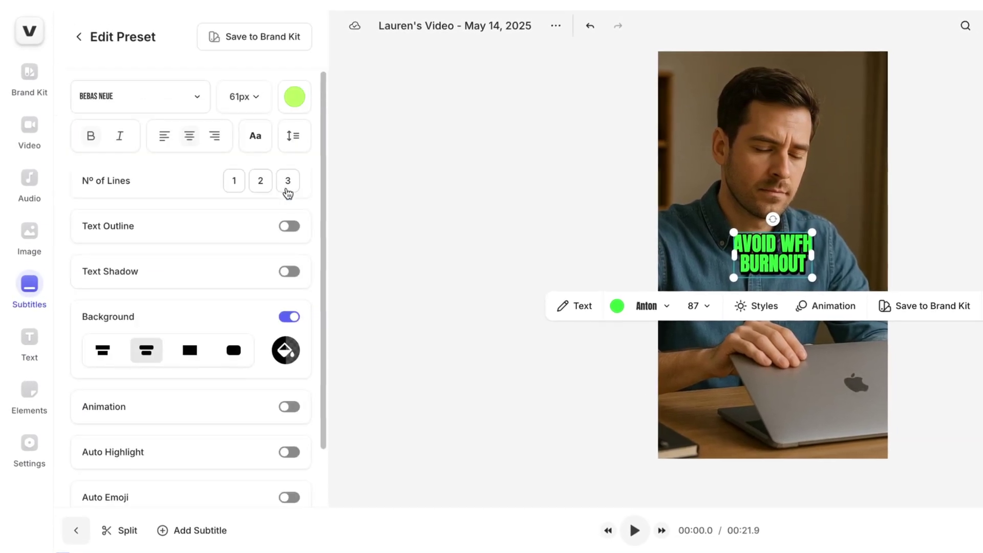
{"action": "left_click", "coordinate": [196, 106]}
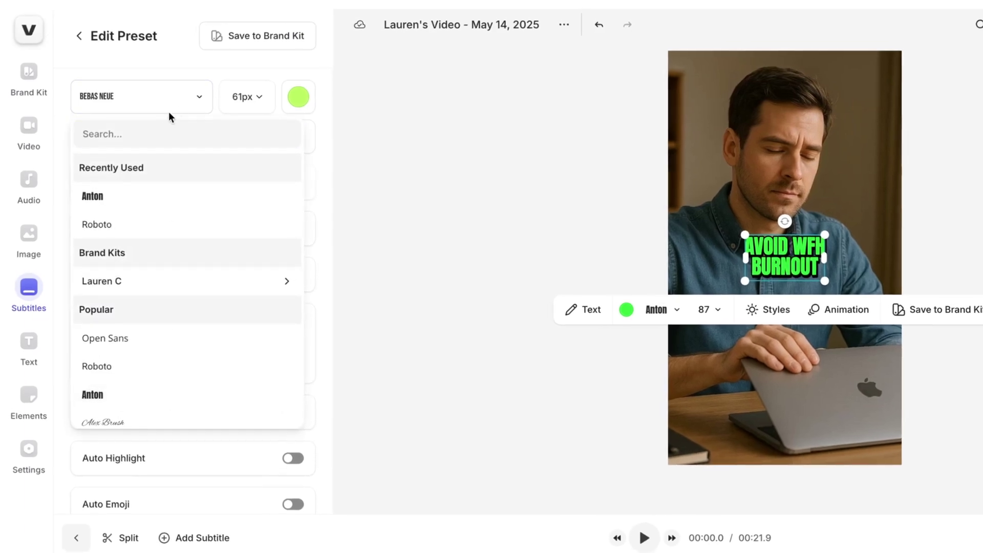
{"action": "left_click", "coordinate": [90, 42]}
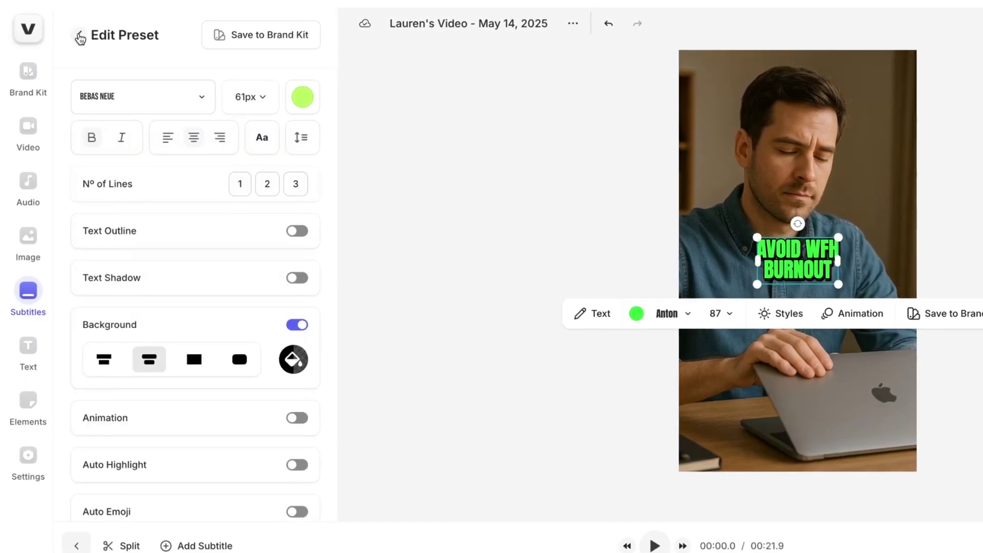
{"action": "left_click", "coordinate": [79, 35]}
{"action": "left_click", "coordinate": [296, 51]}
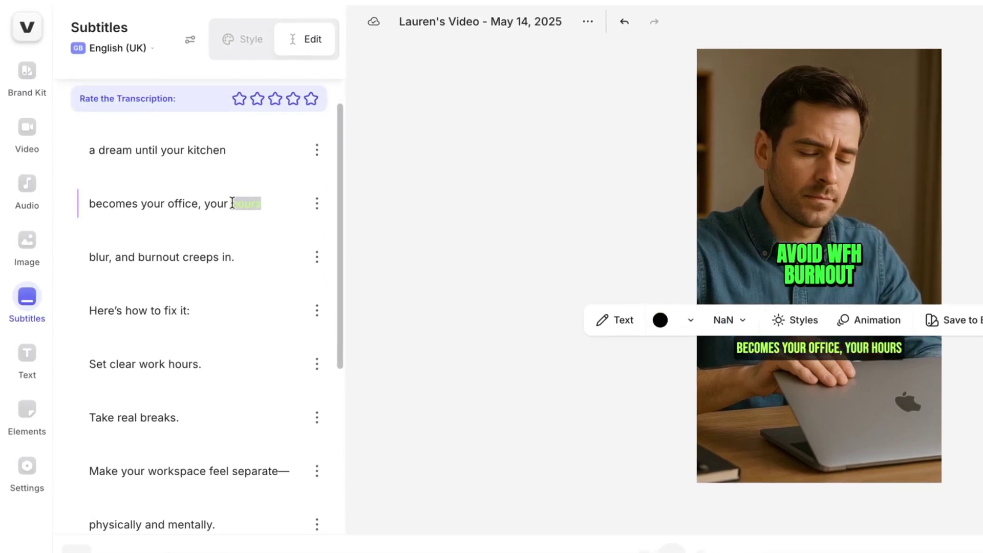
- Correct a subtitle line in the Edit tab by entering 'ho'
{"action": "type", "text": "ho"}
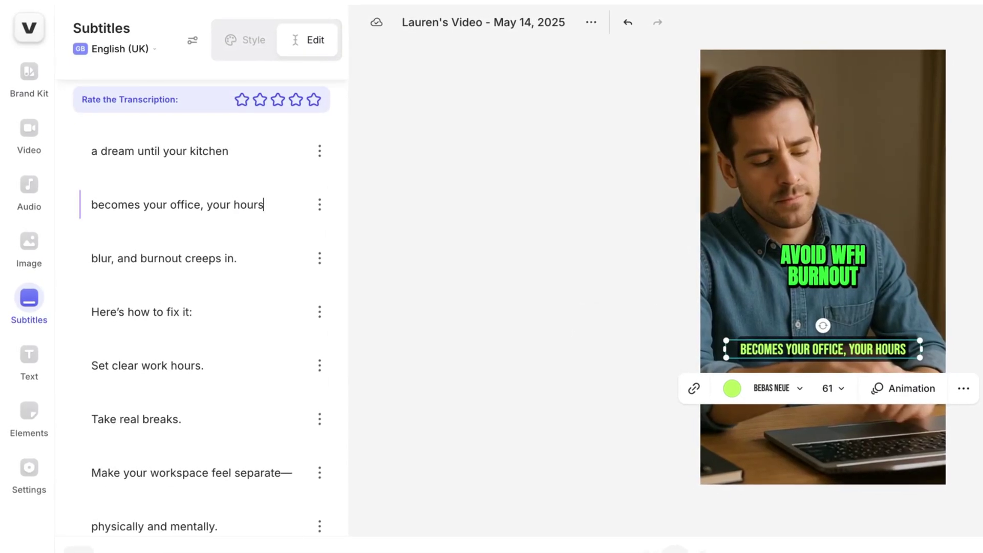